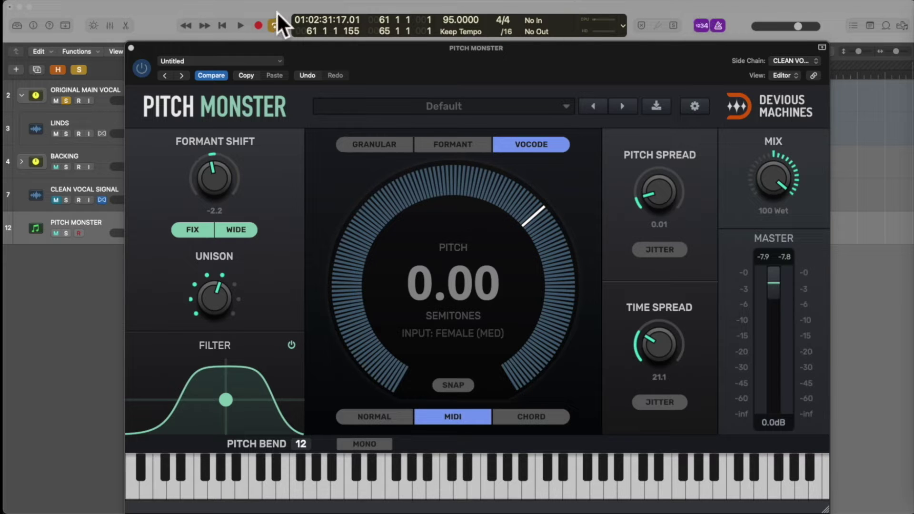
Play the project to preview the harmonies and unsolo the Original Main Vocal track (track 2)
{"action": "left_click", "coordinate": [239, 26]}
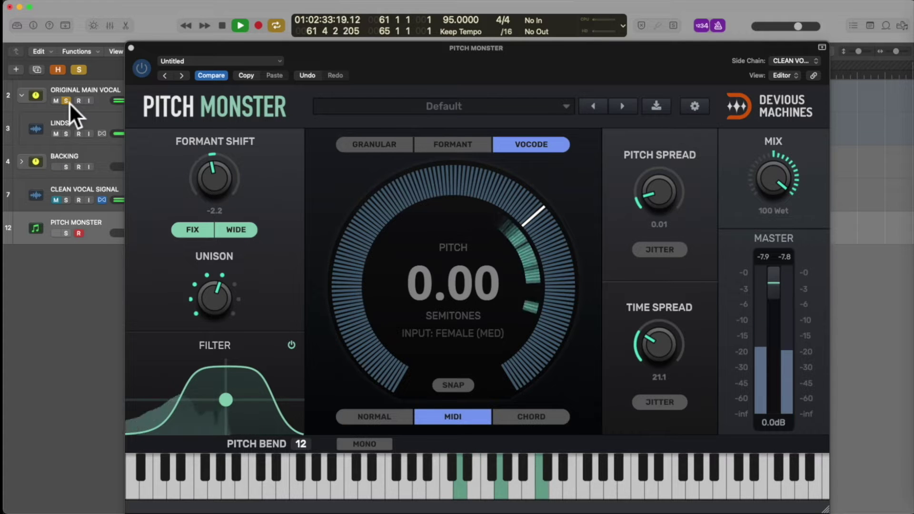
{"action": "left_click", "coordinate": [69, 101]}
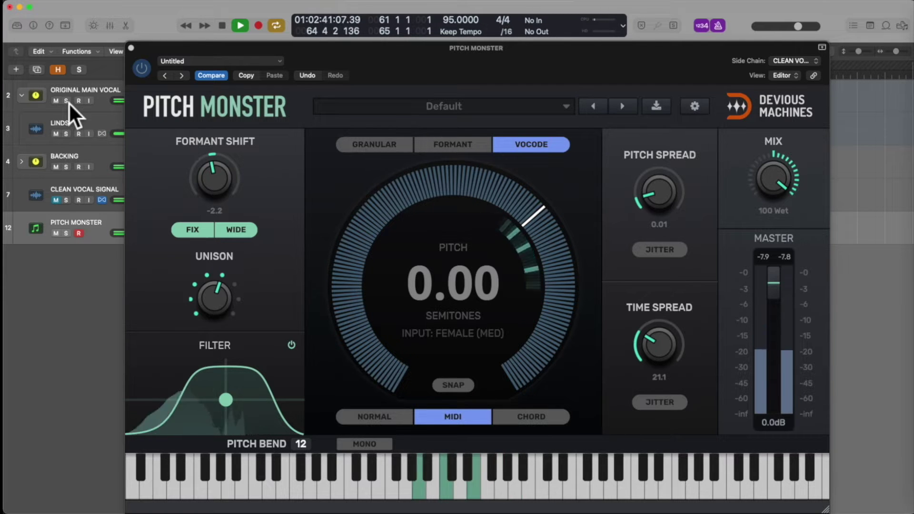
{"action": "key", "text": "space"}
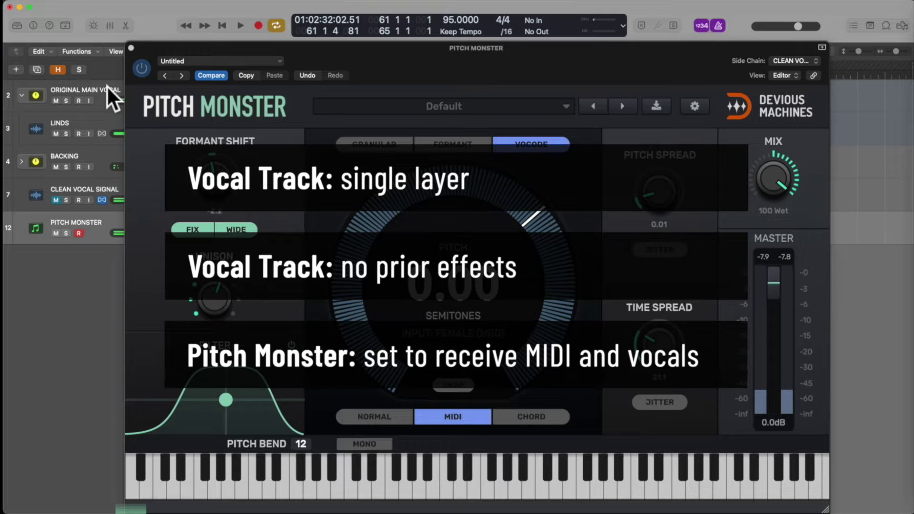
Add a Software Instrument track using Devious Machines PitchMonster Stereo from AU MIDI-controlled Effects
{"action": "key", "text": "i"}
{"action": "left_click", "coordinate": [36, 207]}
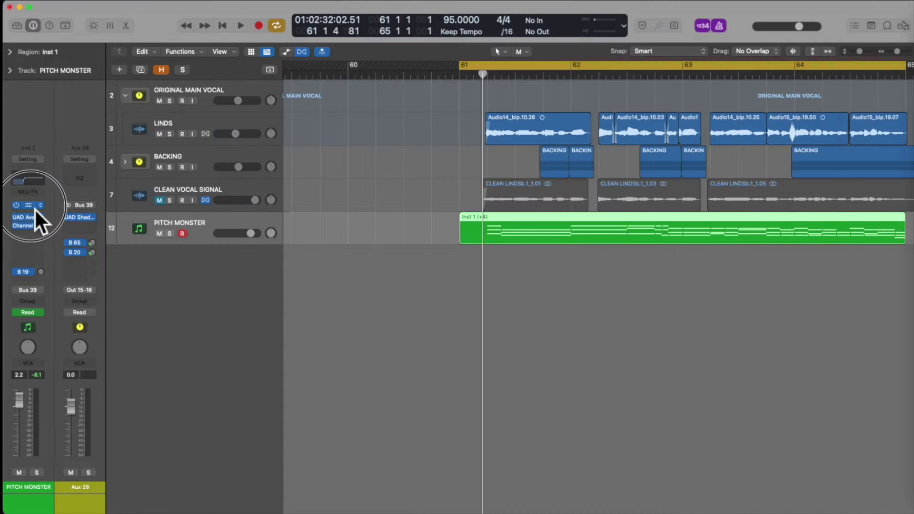
{"action": "left_click", "coordinate": [118, 69]}
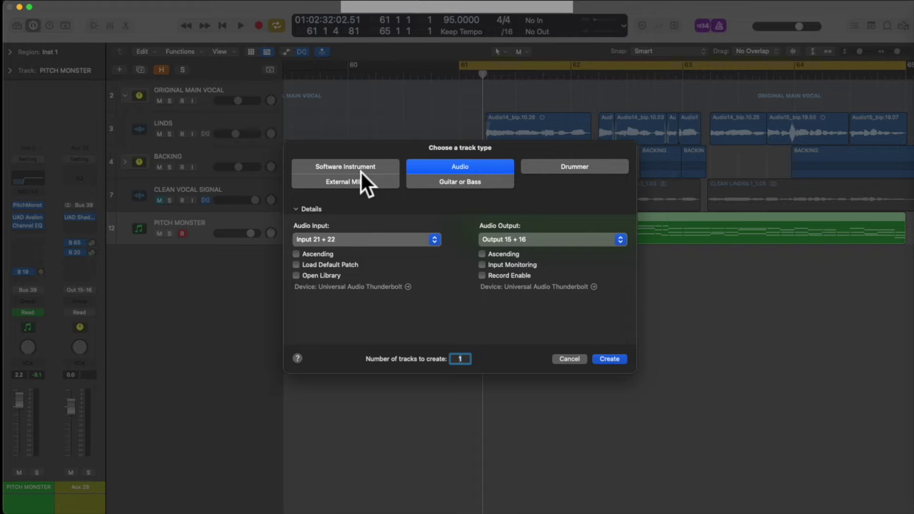
{"action": "left_click", "coordinate": [360, 170]}
{"action": "left_click", "coordinate": [329, 243]}
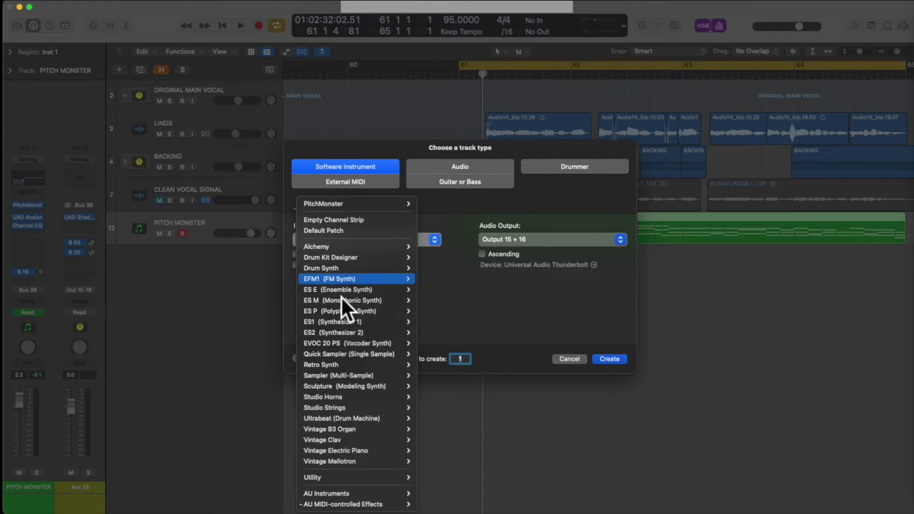
{"action": "mouse_move", "coordinate": [356, 505]}
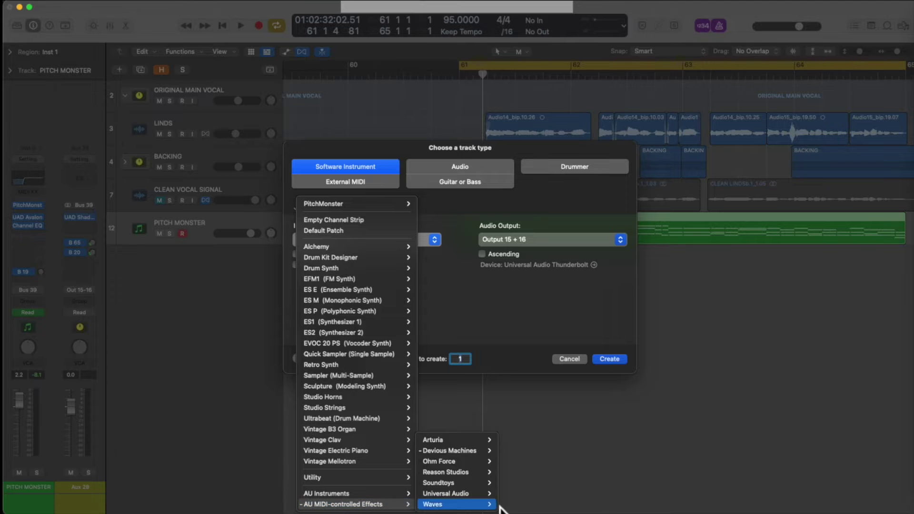
{"action": "mouse_move", "coordinate": [481, 453]}
{"action": "mouse_move", "coordinate": [555, 464]}
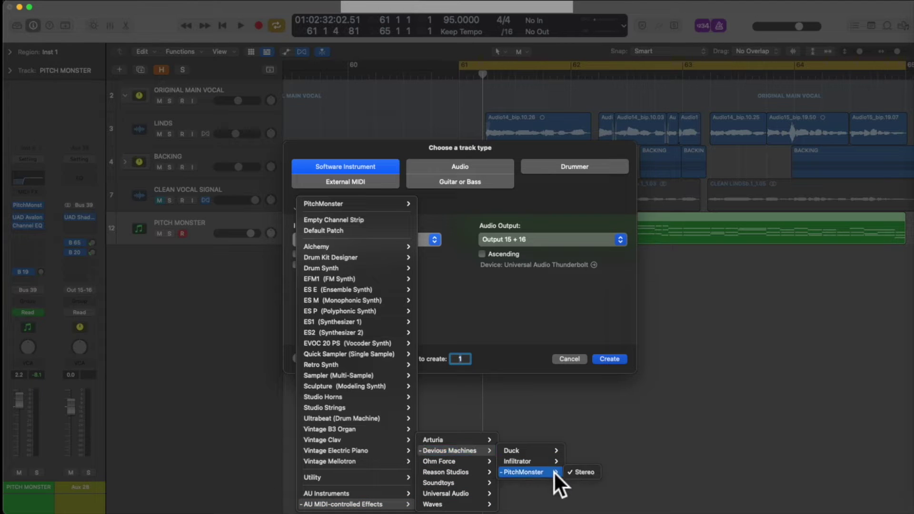
{"action": "left_click", "coordinate": [584, 473]}
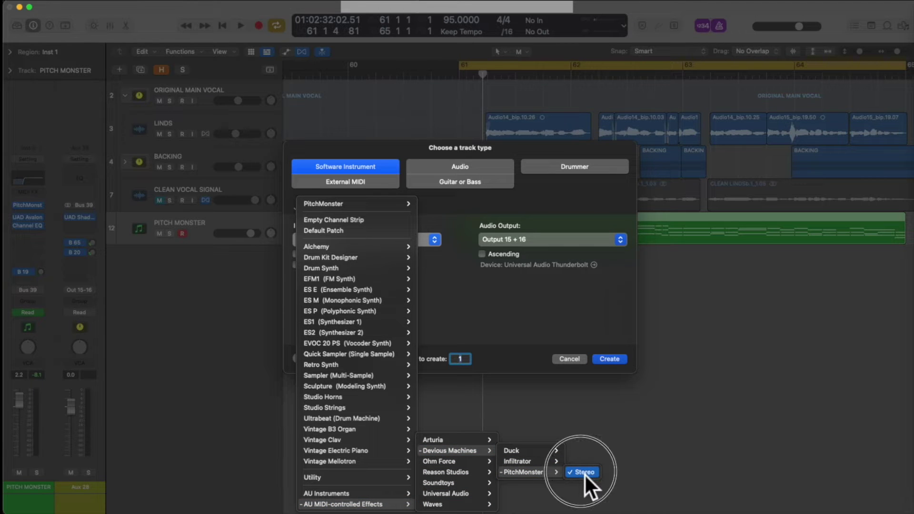
Create the Inst 4 PitchMonster track side-chained to CLEAN VOCAL SIGNAL (Audio 39), and mute track 12 PITCH MONSTER
{"action": "left_click", "coordinate": [610, 357]}
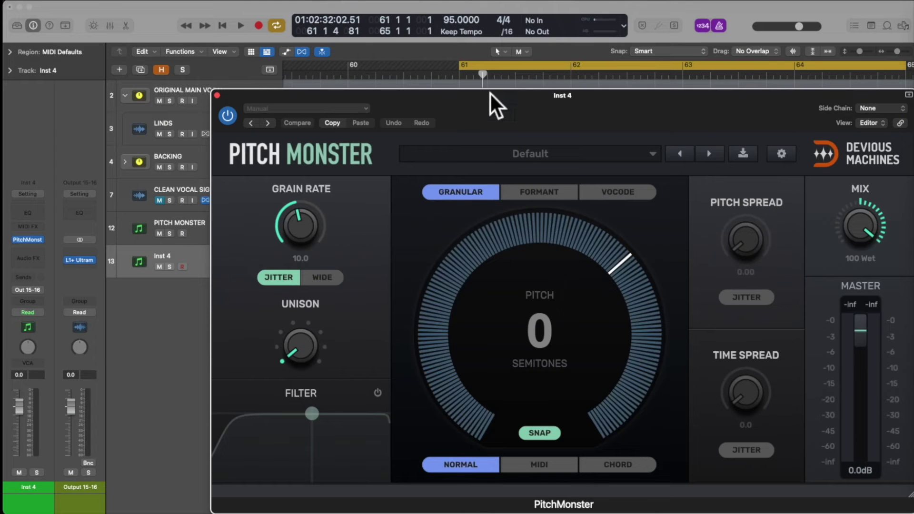
{"action": "left_click", "coordinate": [866, 110]}
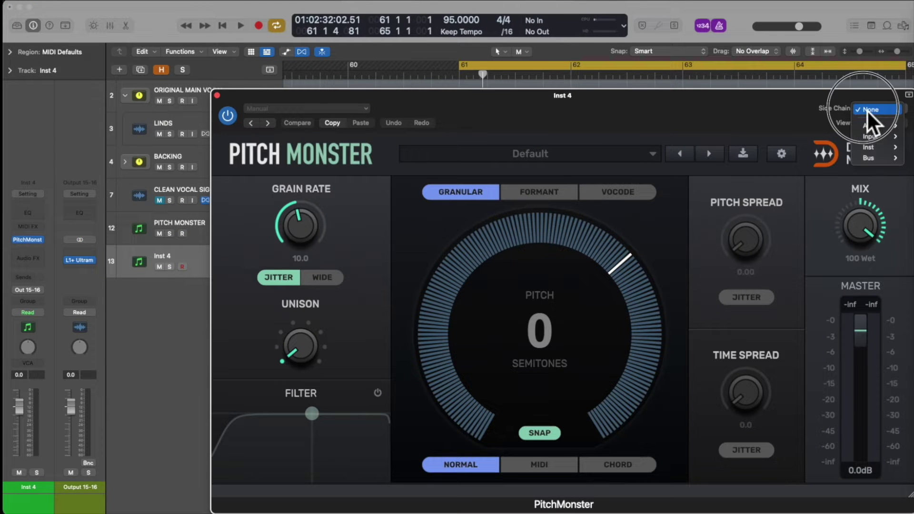
{"action": "mouse_move", "coordinate": [867, 126]}
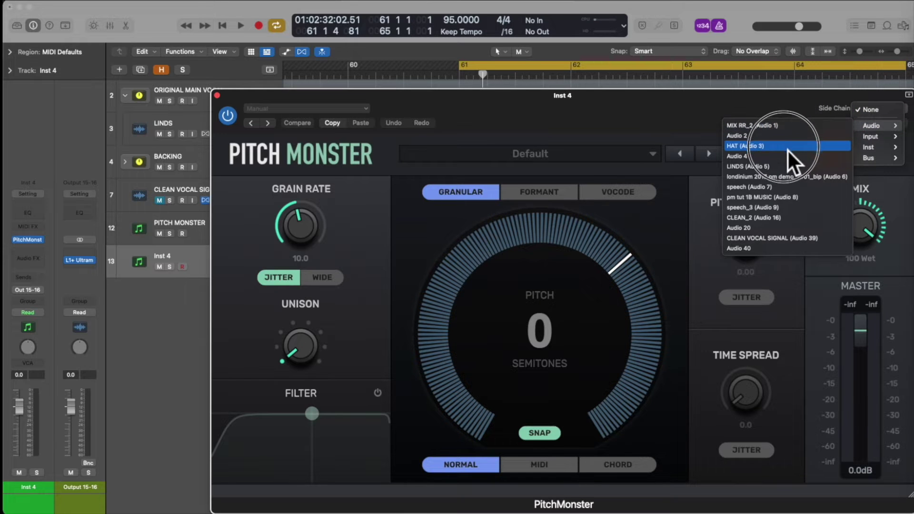
{"action": "left_click", "coordinate": [792, 237]}
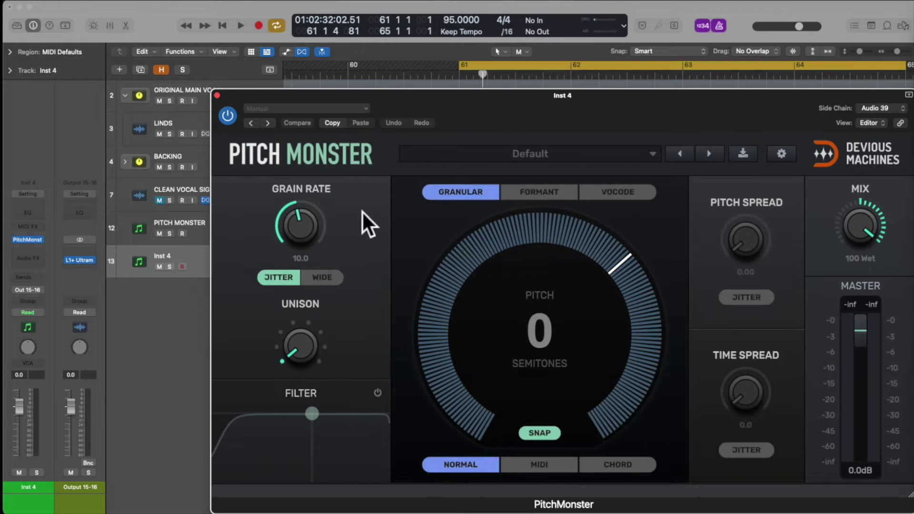
{"action": "left_click", "coordinate": [160, 236]}
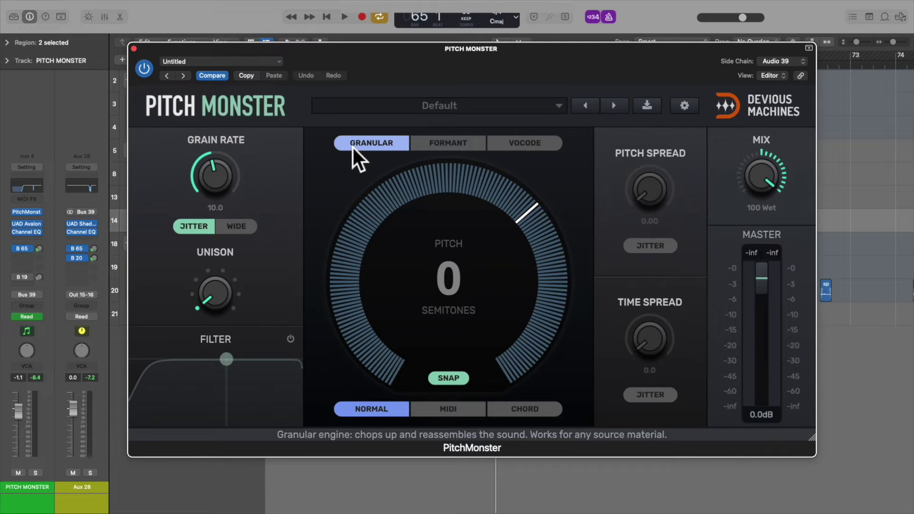
Switch PitchMonster to VOCODE with Mix at 56 Wet, keeping the Female (Med) input range
{"action": "key", "text": "space"}
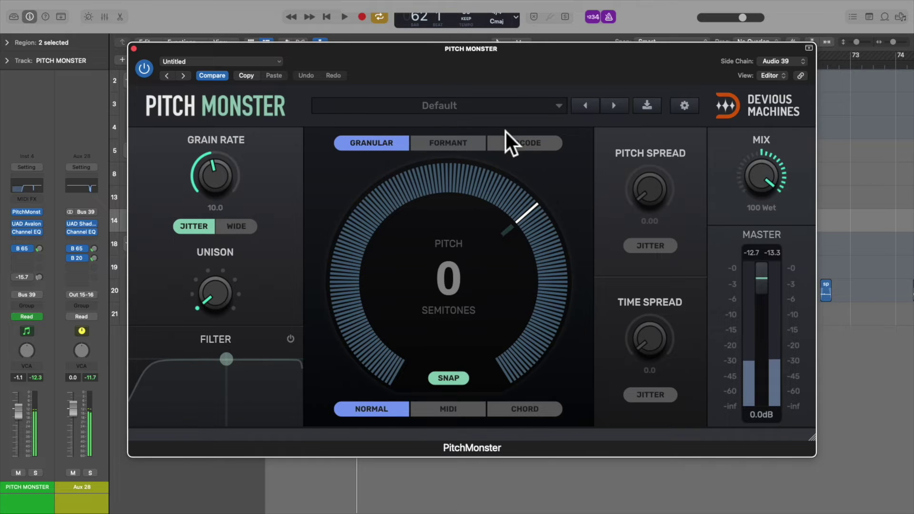
{"action": "left_click", "coordinate": [506, 150]}
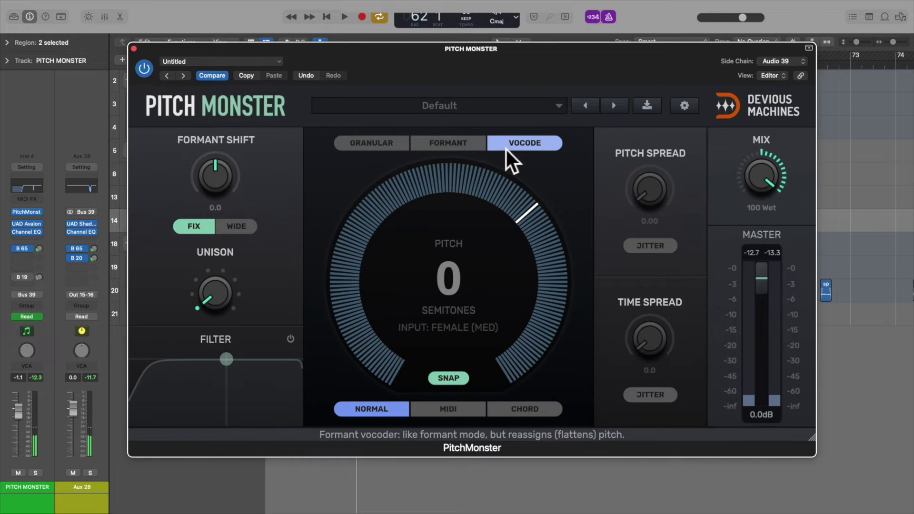
{"action": "left_click_drag", "start_coordinate": [759, 182], "coordinate": [768, 188]}
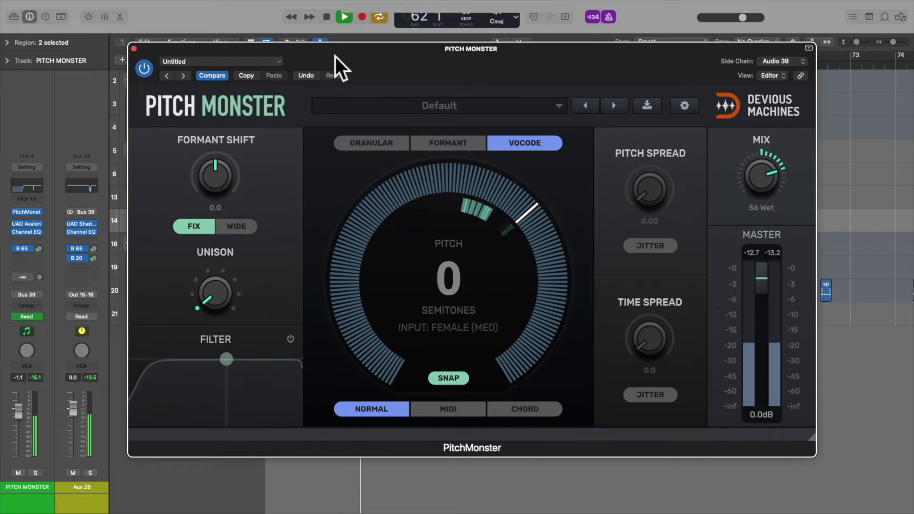
{"action": "key", "text": "space"}
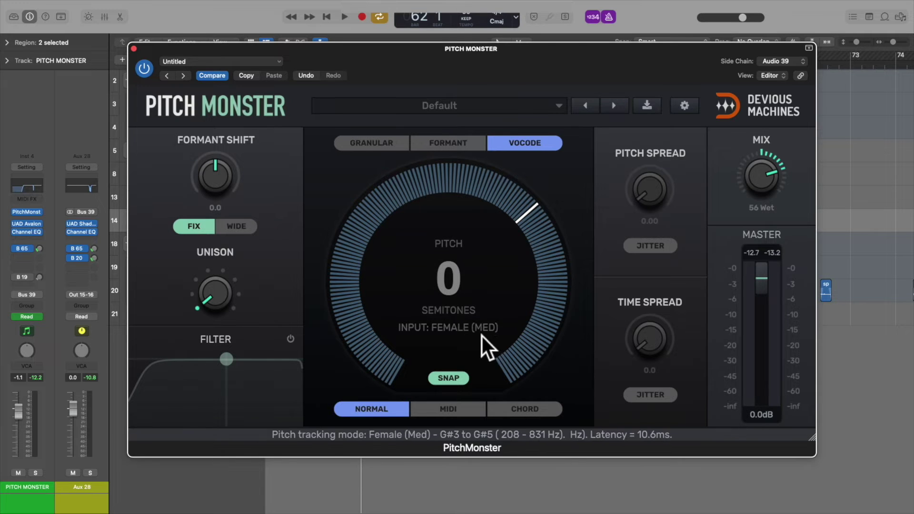
{"action": "left_click", "coordinate": [455, 332]}
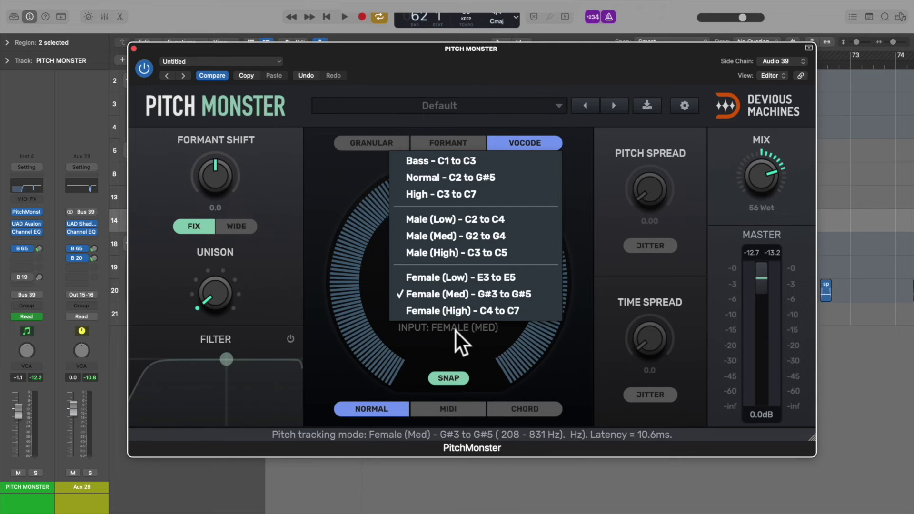
{"action": "left_click", "coordinate": [457, 300]}
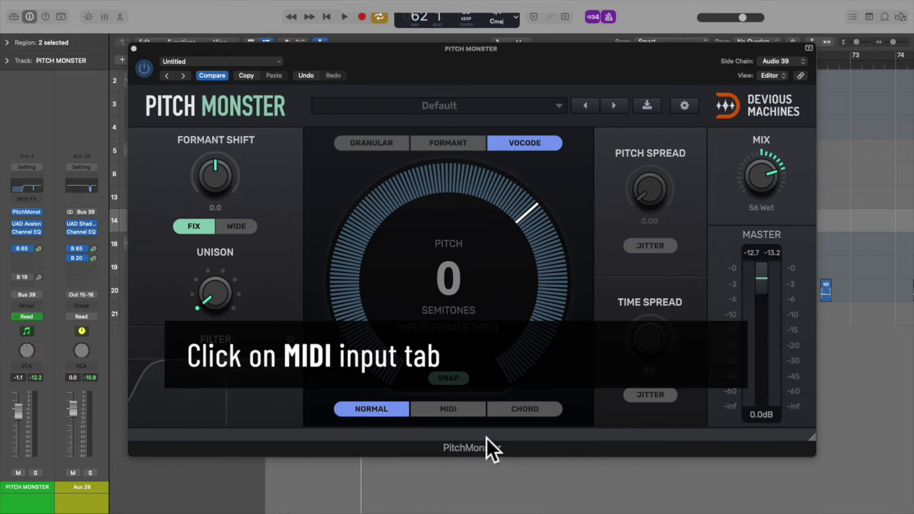
Set PitchMonster's pitch input to MIDI mode so incoming notes drive the vocode harmonies
{"action": "left_click", "coordinate": [452, 413]}
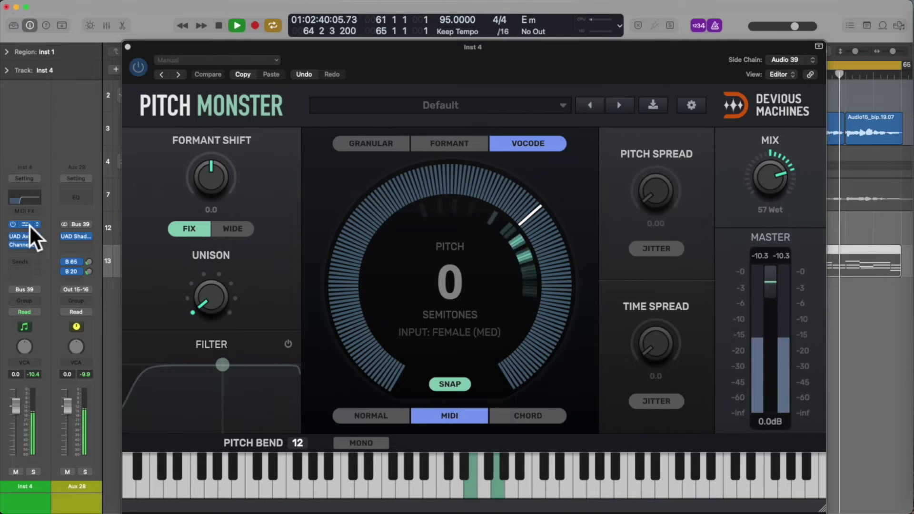
Open the harmony-driving MIDI region in the Piano Roll and play it back
{"action": "key", "text": "space"}
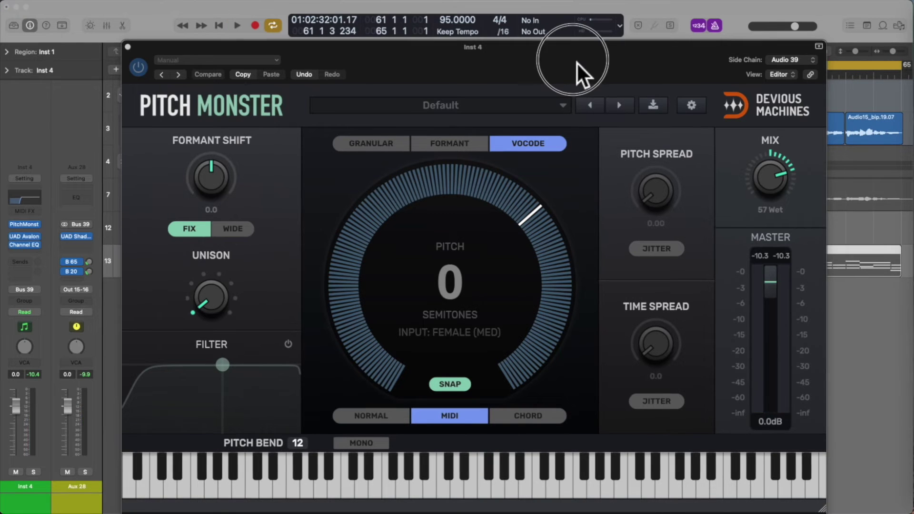
{"action": "left_click_drag", "start_coordinate": [575, 62], "coordinate": [290, 58]}
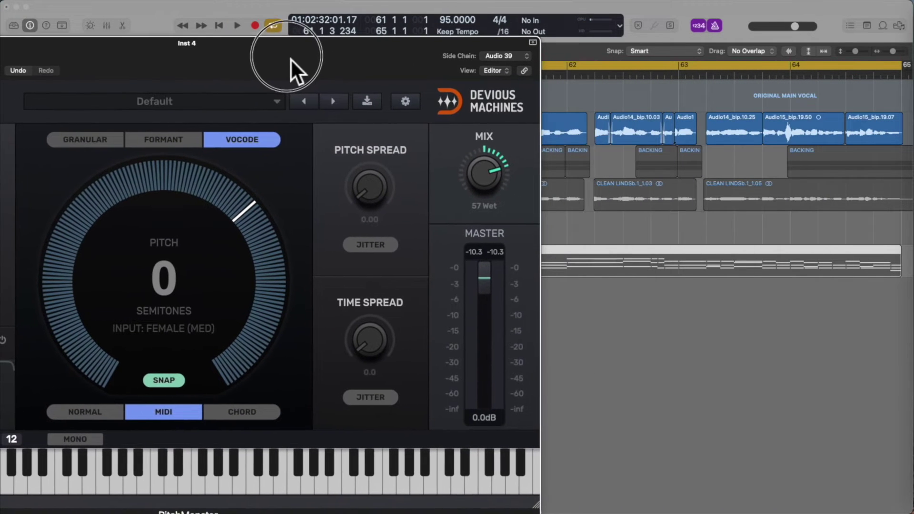
{"action": "left_click", "coordinate": [665, 253]}
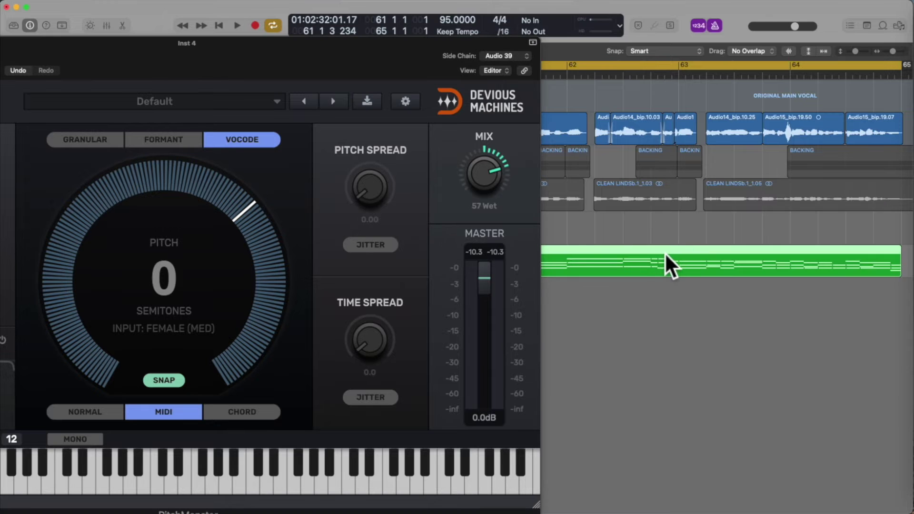
{"action": "double_click", "coordinate": [665, 252]}
{"action": "left_click_drag", "start_coordinate": [386, 44], "coordinate": [144, 41]}
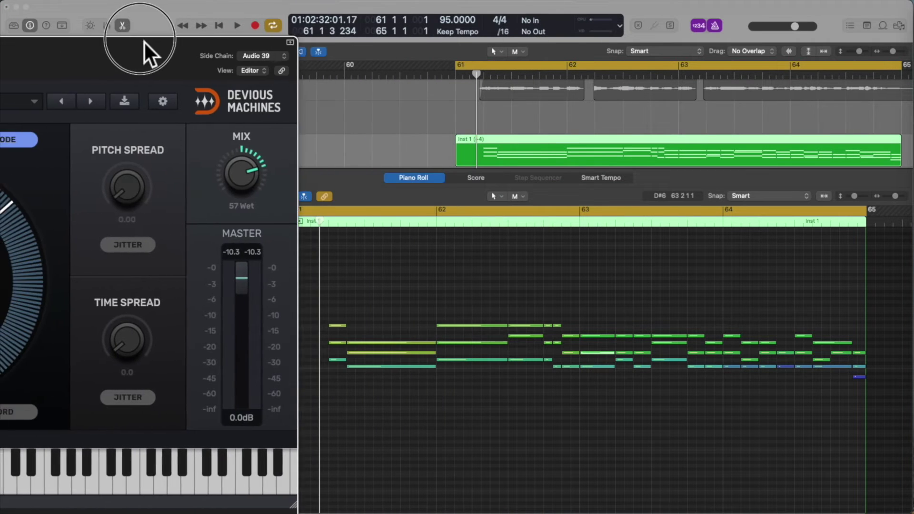
{"action": "key", "text": "space"}
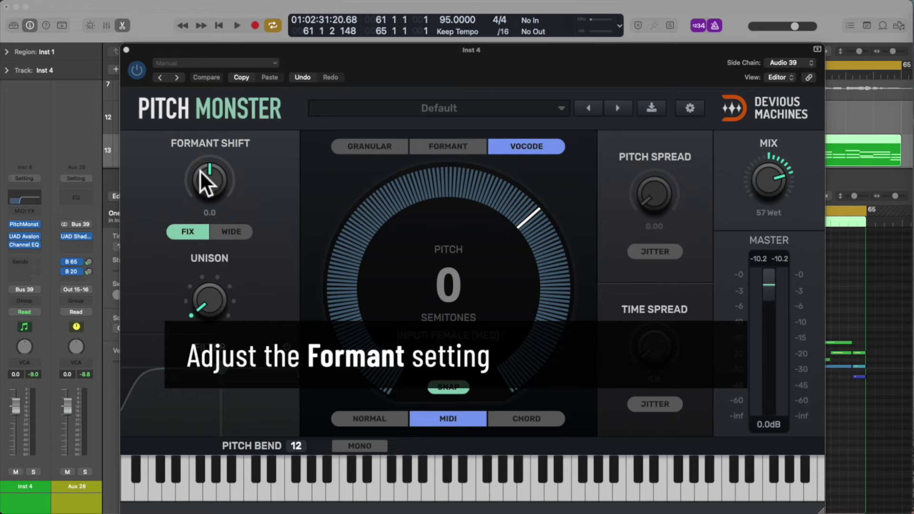
Enable WIDE formant and lower Formant Shift to -2.2 semitones while auditioning
{"action": "left_click", "coordinate": [230, 236]}
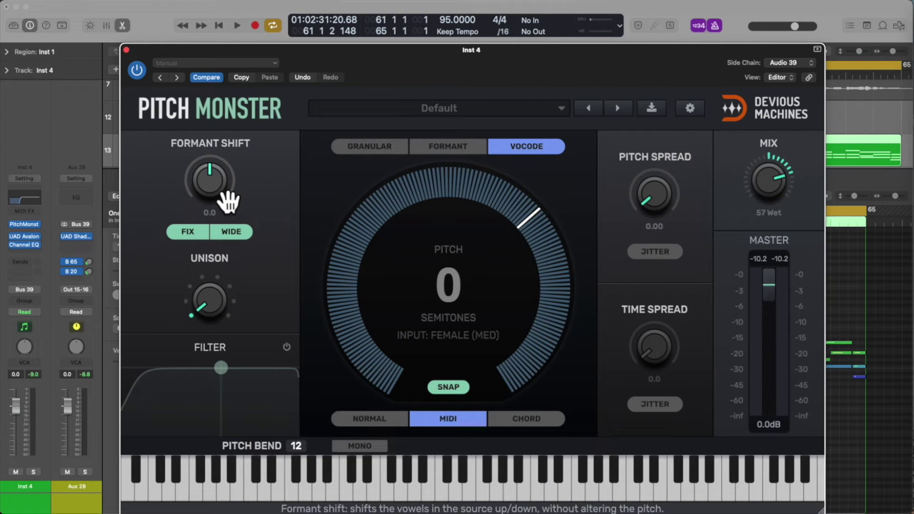
{"action": "key", "text": "space"}
{"action": "mouse_move", "coordinate": [224, 195]}
{"action": "left_mouse_down"}
{"action": "mouse_move", "coordinate": [203, 199]}
{"action": "mouse_move", "coordinate": [208, 251]}
{"action": "mouse_move", "coordinate": [207, 190]}
{"action": "left_mouse_up"}
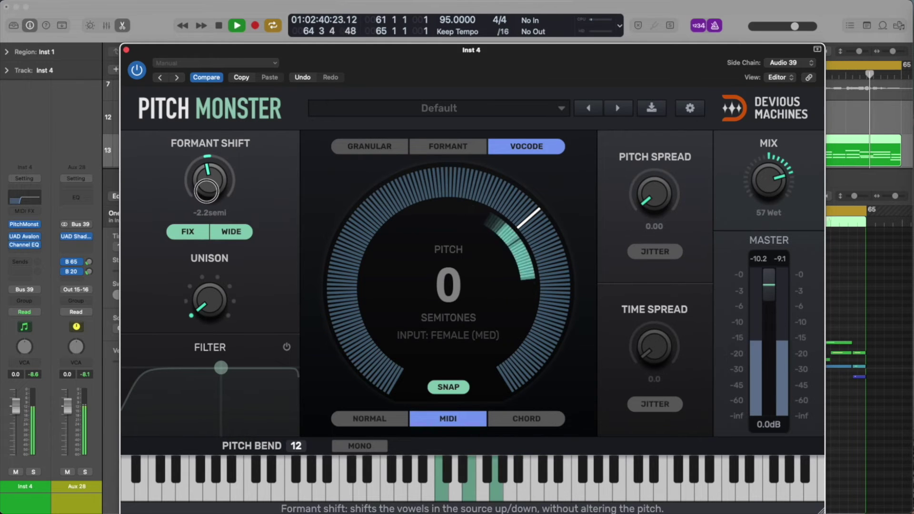
{"action": "key", "text": "space"}
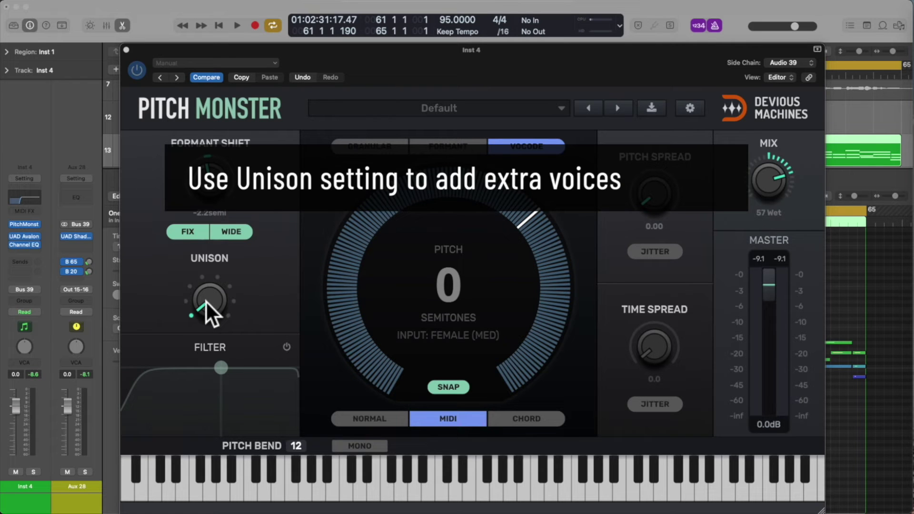
Turn the Unison knob up to stack extra voices and audition the thicker harmonies
{"action": "left_click_drag", "start_coordinate": [208, 302], "coordinate": [246, 211]}
{"action": "key", "text": "space"}
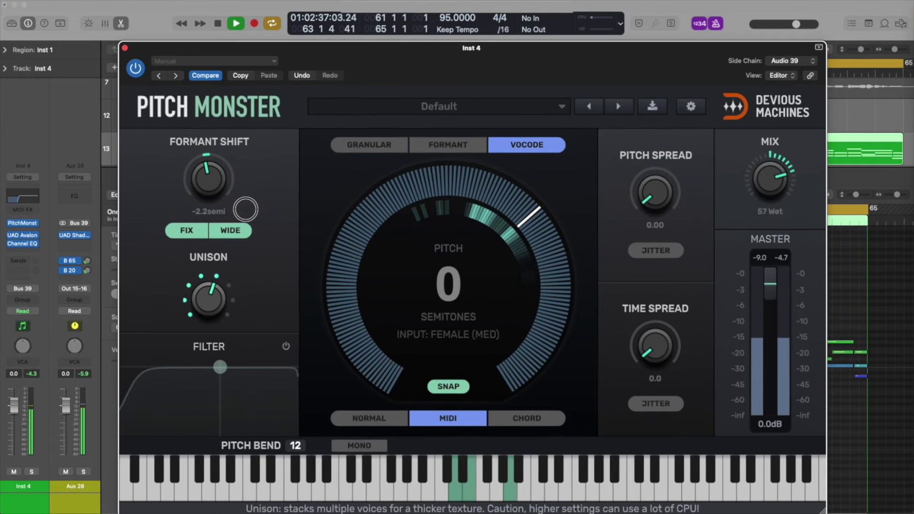
{"action": "left_click_drag", "start_coordinate": [245, 209], "coordinate": [244, 212]}
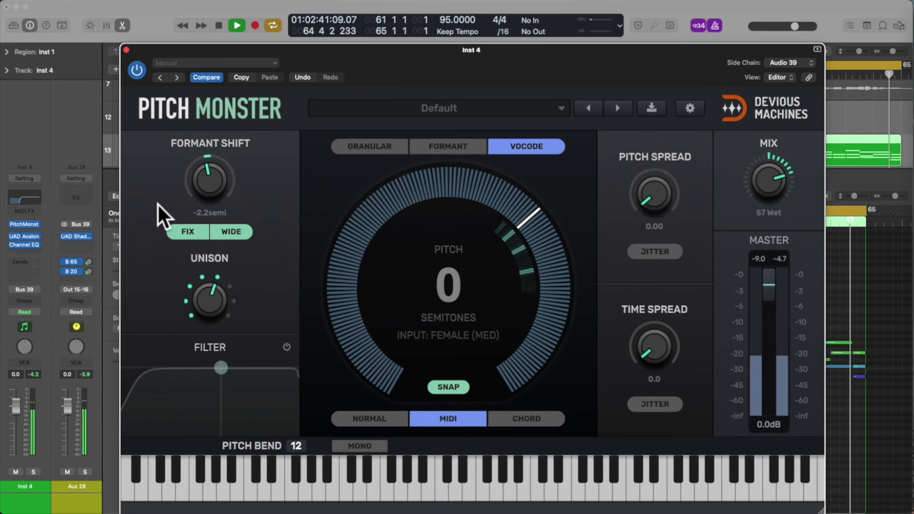
Set Pitch Spread to 0.01 and Time Spread to about 21.5 ms while auditioning
{"action": "key", "text": "space"}
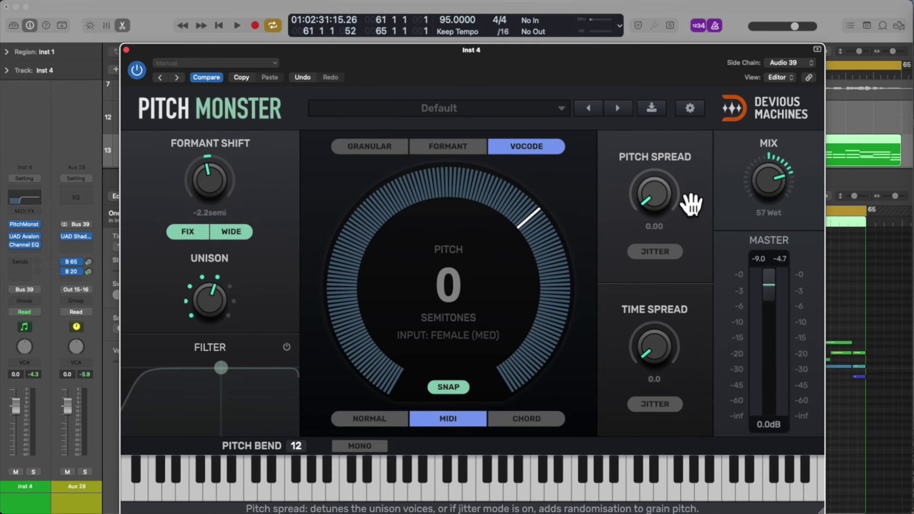
{"action": "key", "text": "space"}
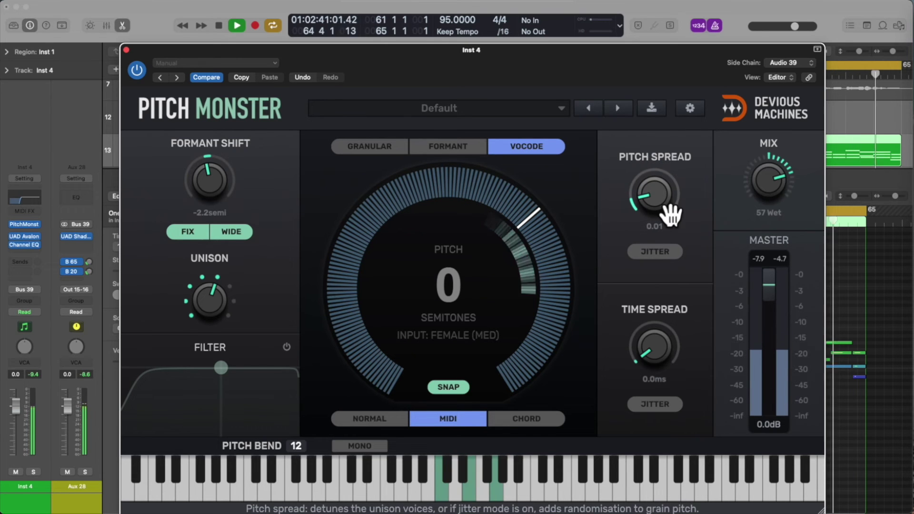
{"action": "left_click_drag", "start_coordinate": [676, 365], "coordinate": [655, 326]}
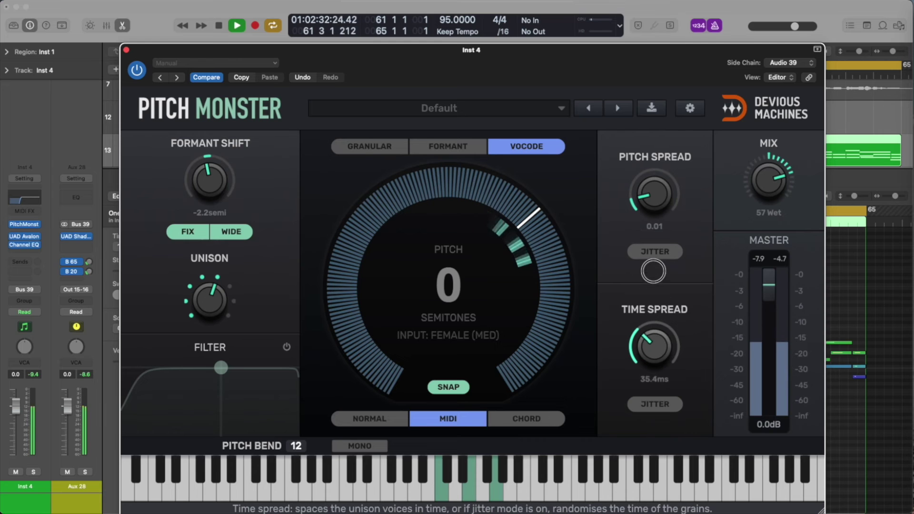
{"action": "left_click_drag", "start_coordinate": [658, 231], "coordinate": [639, 269]}
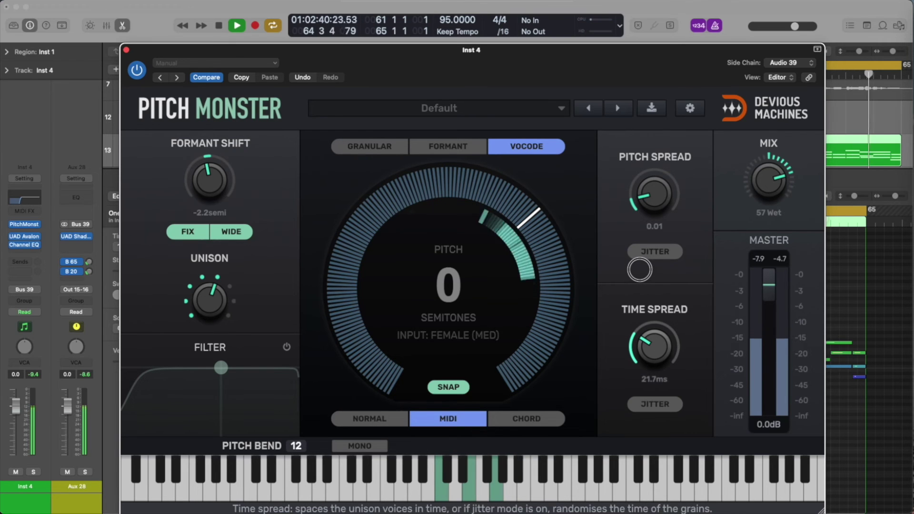
{"action": "key", "text": "space"}
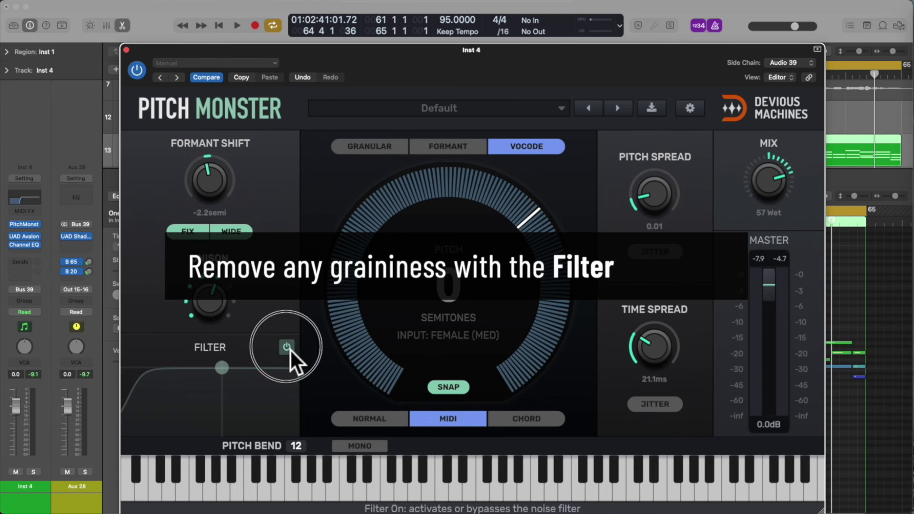
Turn on the Filter and pull its curve down into a narrow band around the voice
{"action": "left_click", "coordinate": [288, 347]}
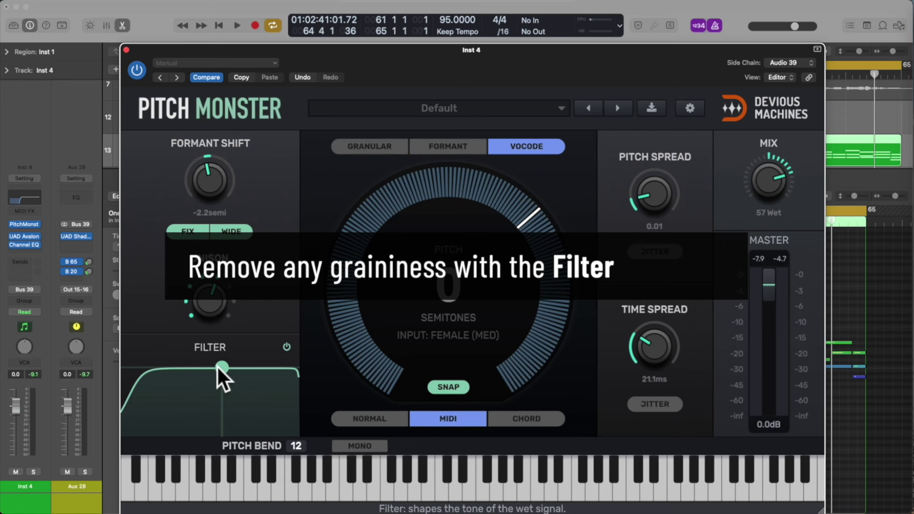
{"action": "key", "text": "space"}
{"action": "left_click_drag", "start_coordinate": [220, 369], "coordinate": [217, 397]}
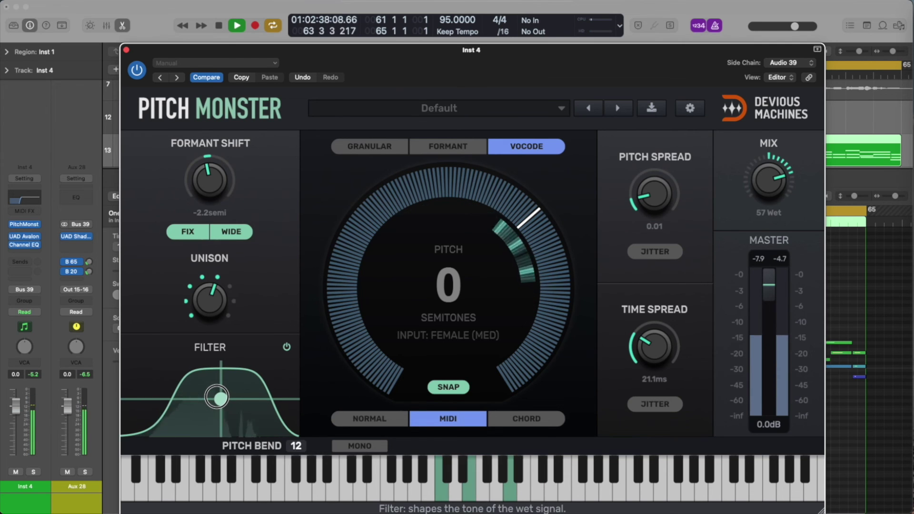
{"action": "left_click_drag", "start_coordinate": [217, 397], "coordinate": [216, 403]}
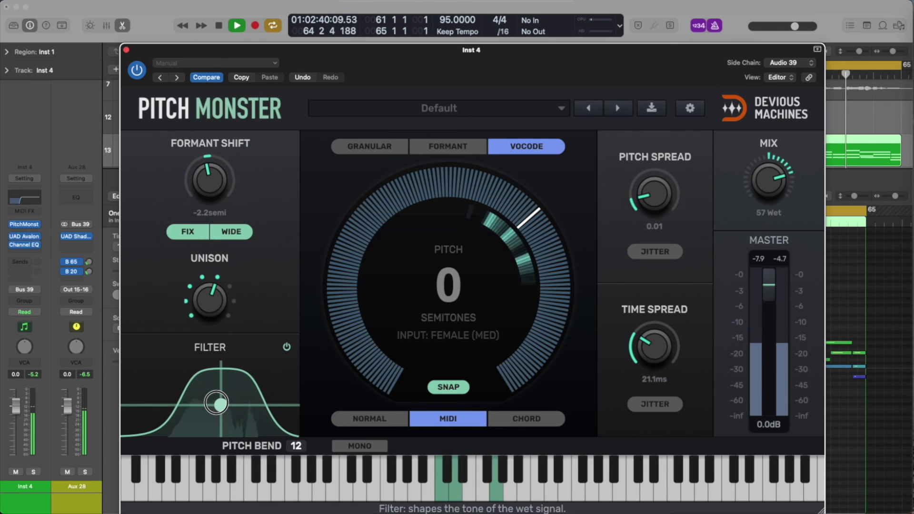
Stop playback and raise Pitch Monster's Mix from 57 to 74 Wet
{"action": "key", "text": "space"}
{"action": "left_click_drag", "start_coordinate": [762, 181], "coordinate": [760, 172]}
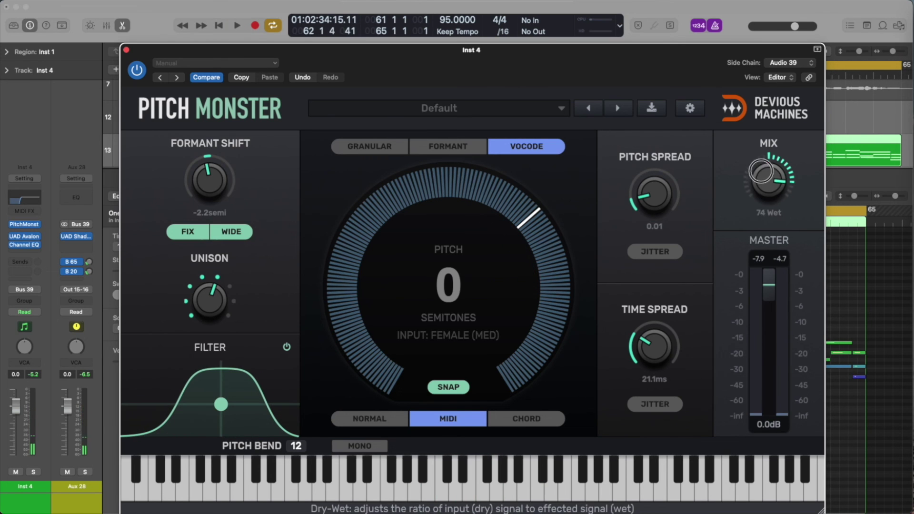